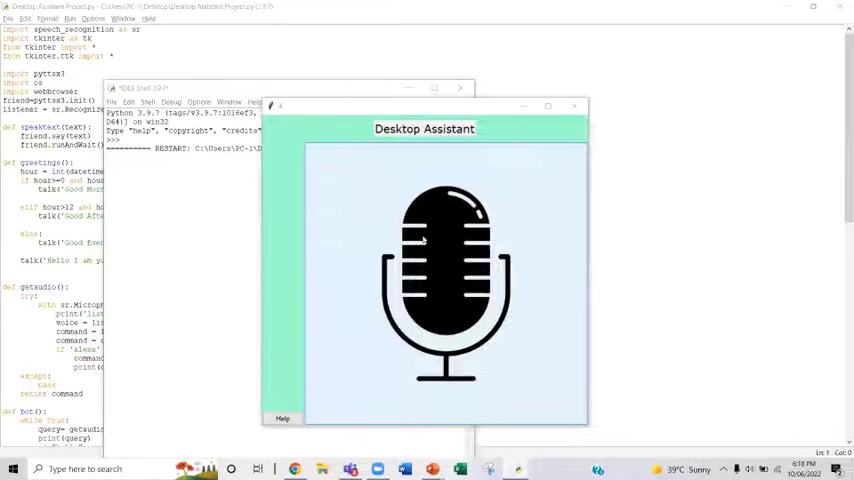
# Step: Voice-command 'open calculator', then 'open google chrome', via the microphone button
pyautogui.click(422, 228)
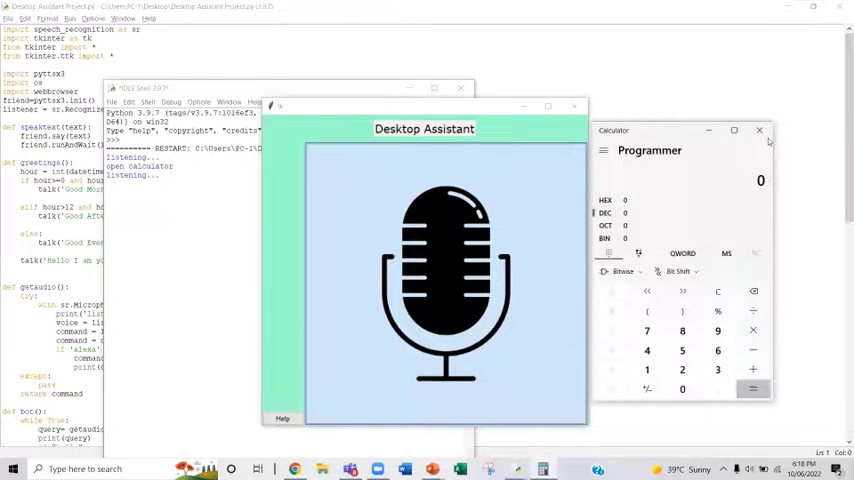
pyautogui.click(410, 256)
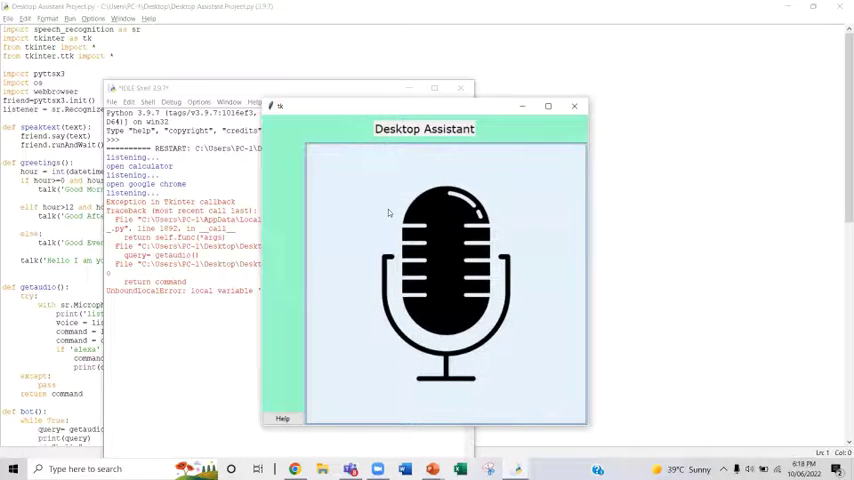
# Step: Start a new microphone listening round after the UnboundLocalError
pyautogui.click(384, 222)
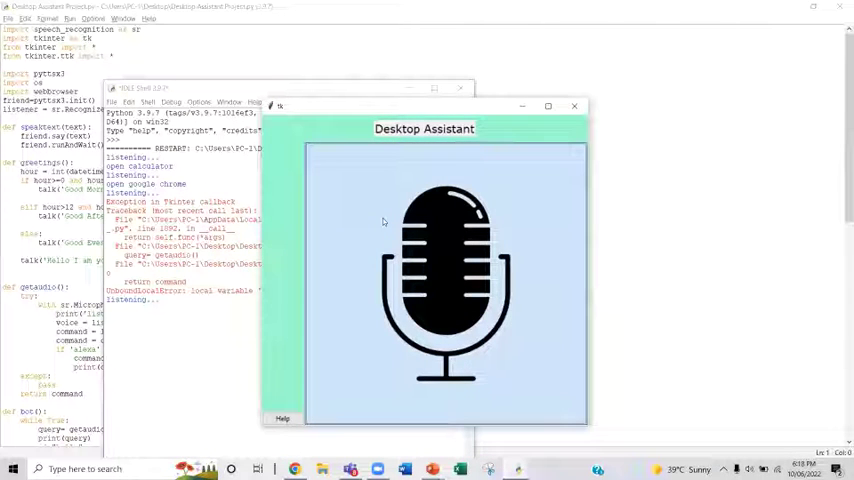